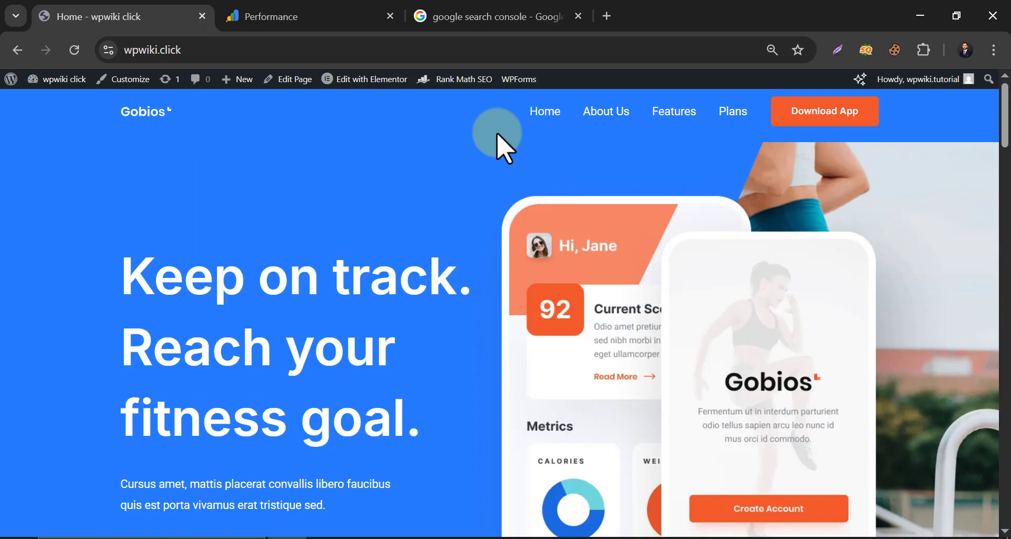
- Open Google Search Console from the Google search results and start it
{"action": "left_click", "coordinate": [337, 25]}
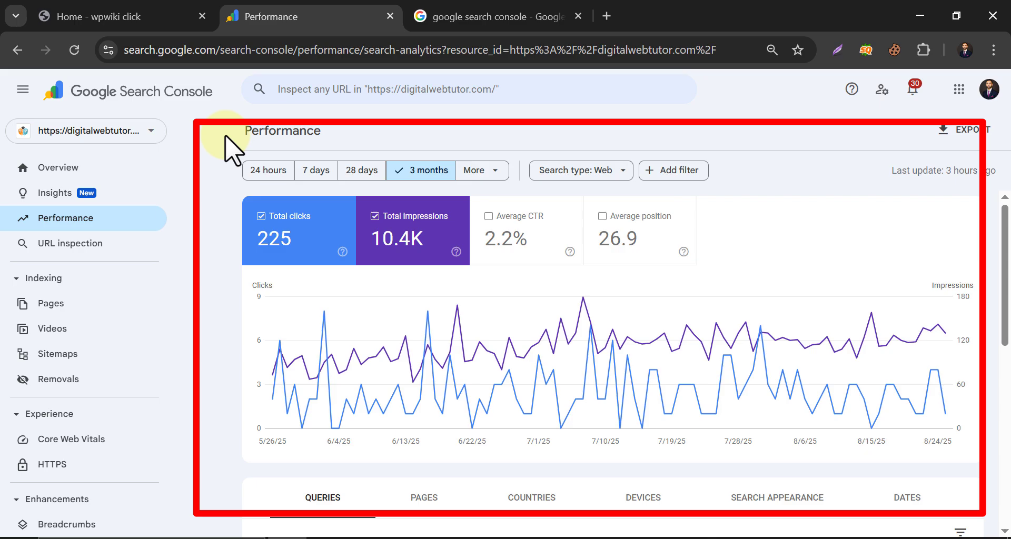
{"action": "left_click", "coordinate": [448, 18]}
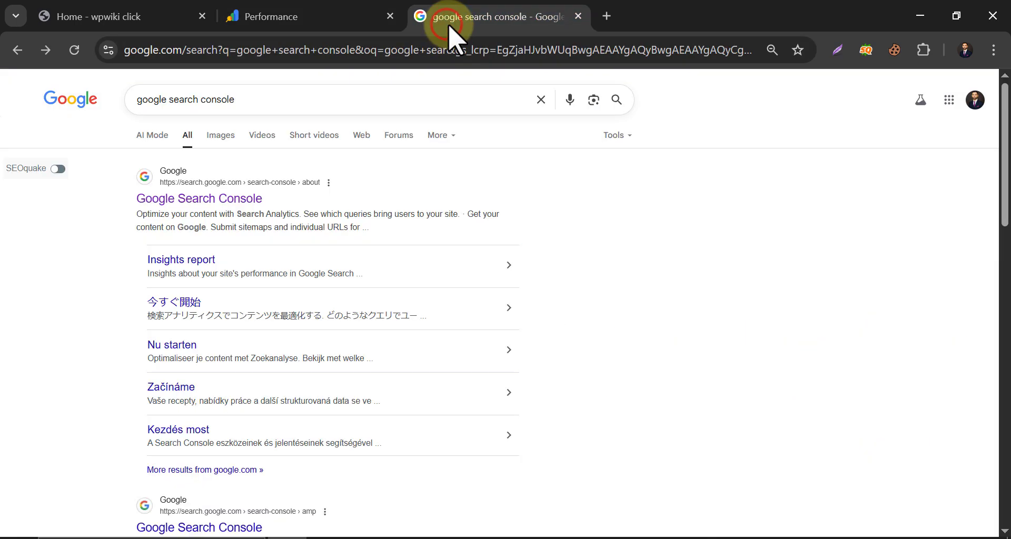
{"action": "left_click", "coordinate": [218, 195]}
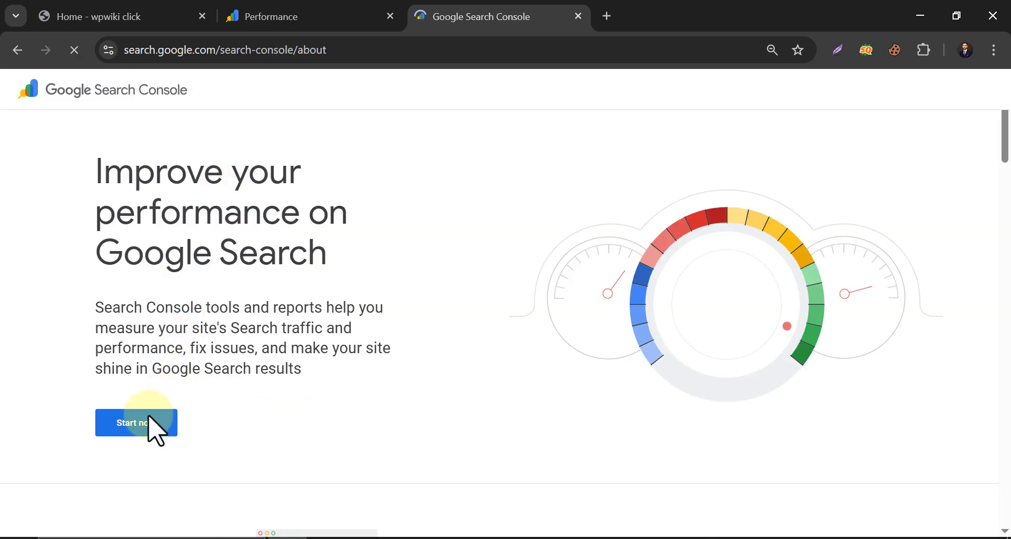
{"action": "left_click", "coordinate": [147, 421]}
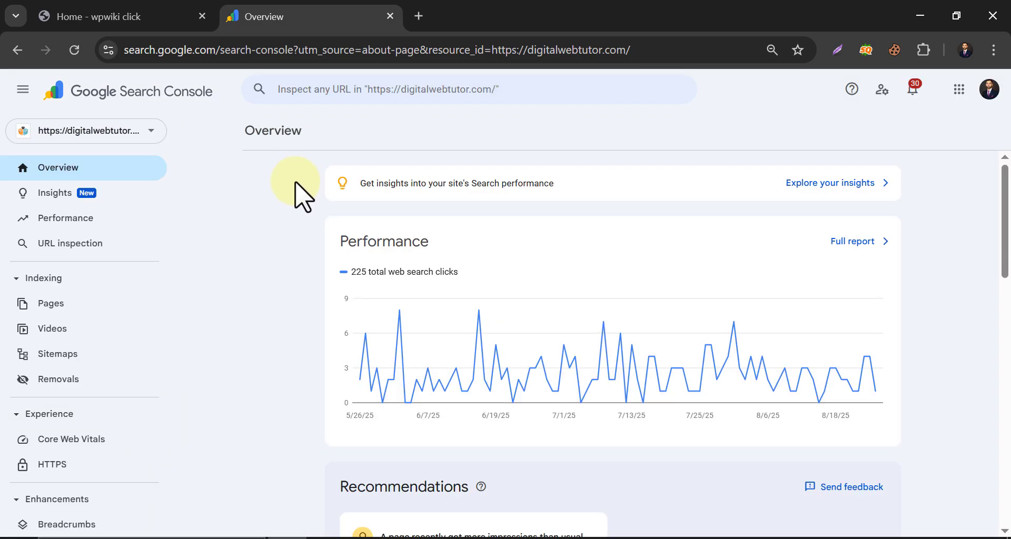
- Start adding a new Search Console property using the URL prefix type
{"action": "left_click", "coordinate": [150, 134]}
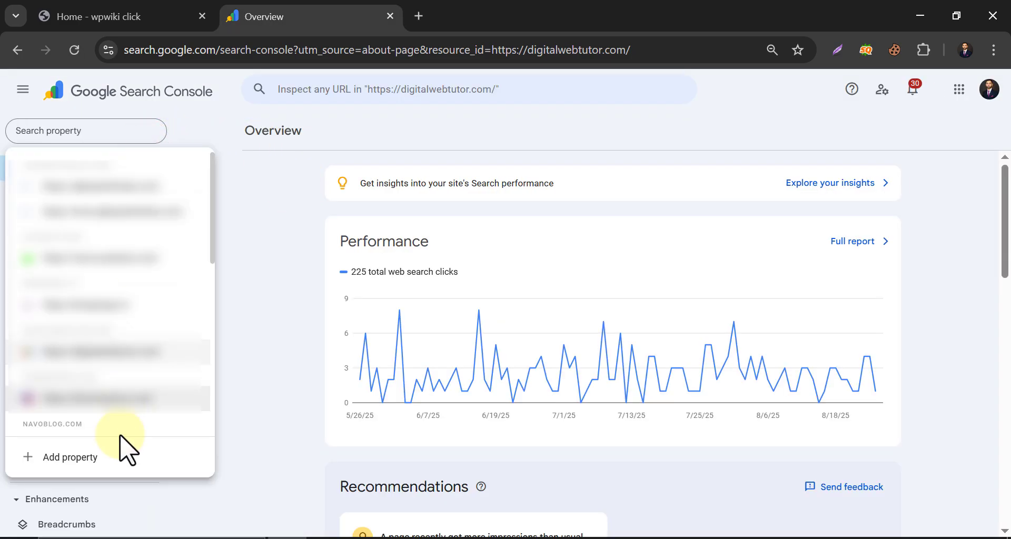
{"action": "left_click", "coordinate": [48, 458]}
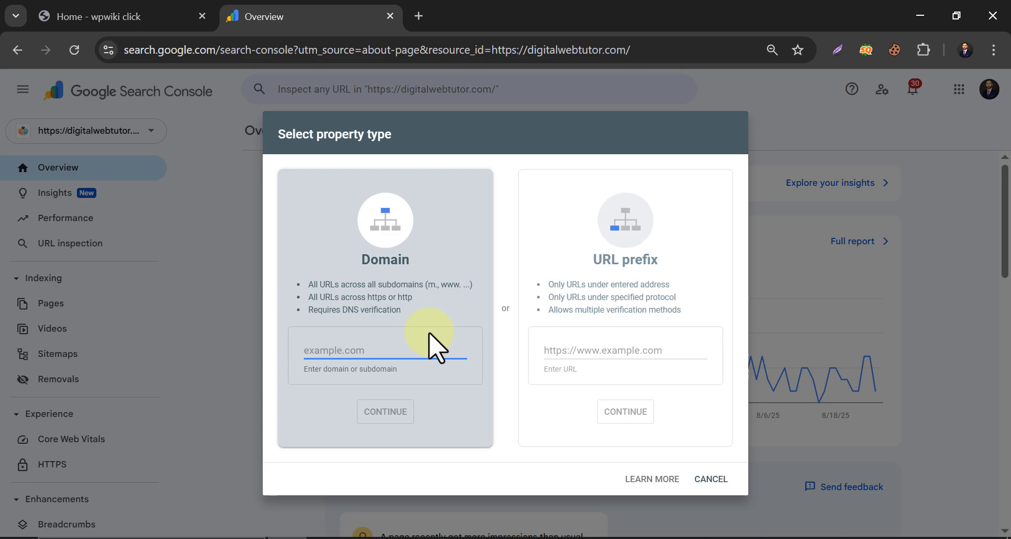
{"action": "left_click", "coordinate": [596, 351]}
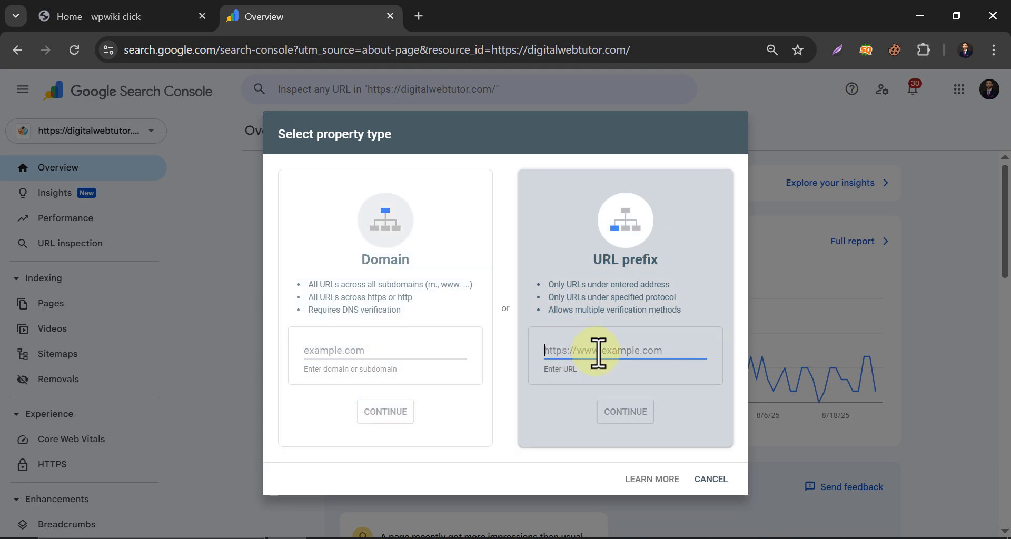
{"action": "left_click", "coordinate": [171, 16]}
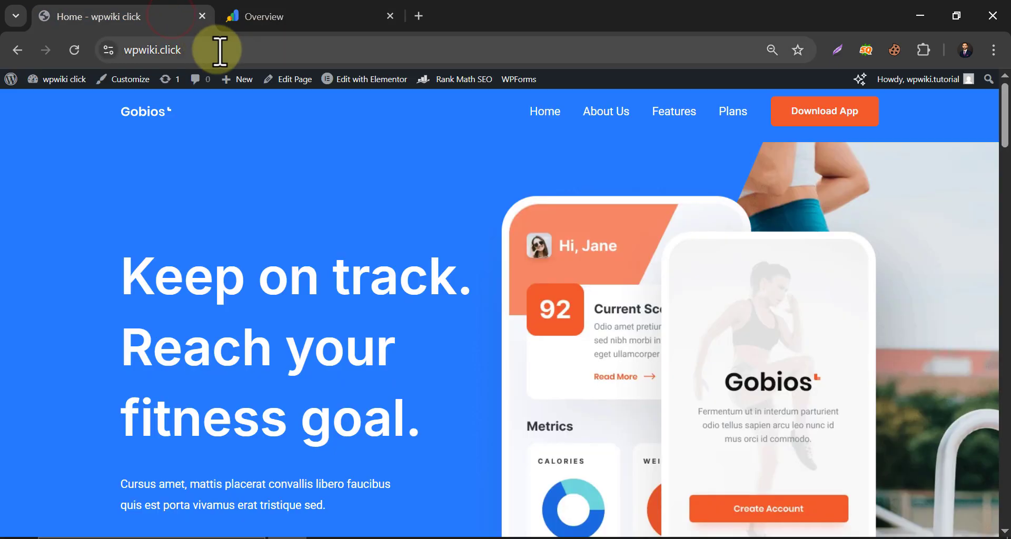
{"action": "left_click", "coordinate": [219, 51]}
{"action": "right_click", "coordinate": [127, 47]}
{"action": "left_click", "coordinate": [208, 194]}
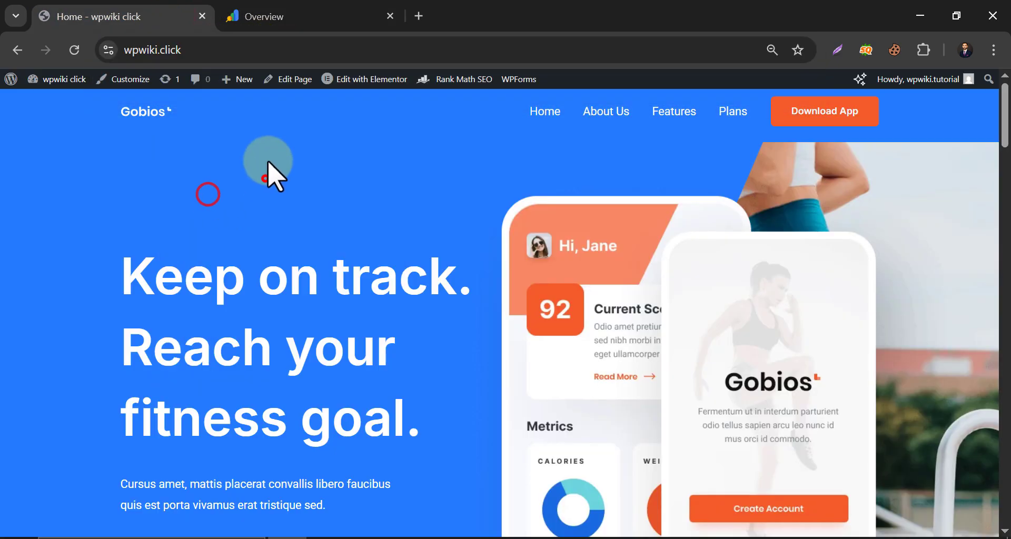
{"action": "left_click", "coordinate": [263, 16]}
{"action": "right_click", "coordinate": [573, 352]}
{"action": "left_click", "coordinate": [583, 352]}
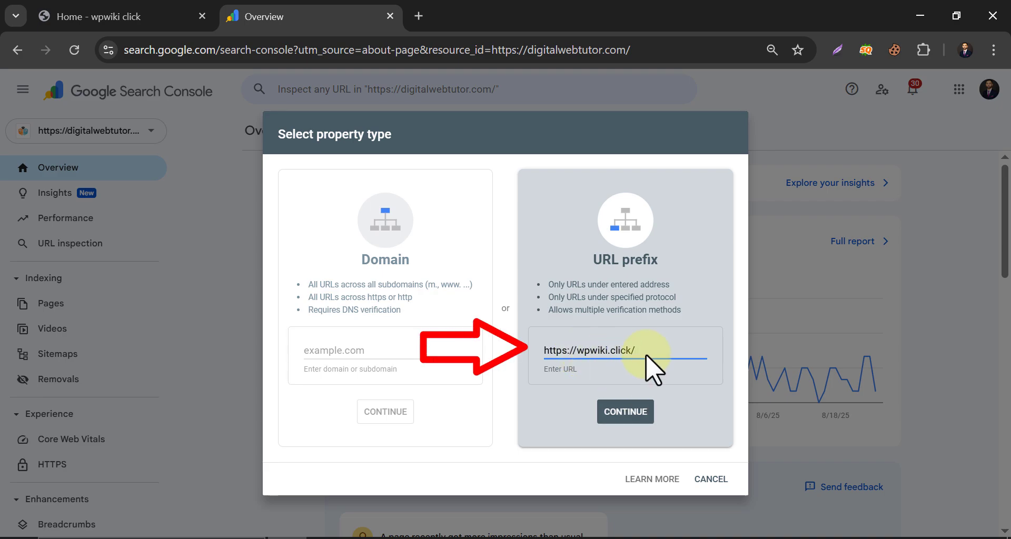
{"action": "left_click", "coordinate": [626, 412]}
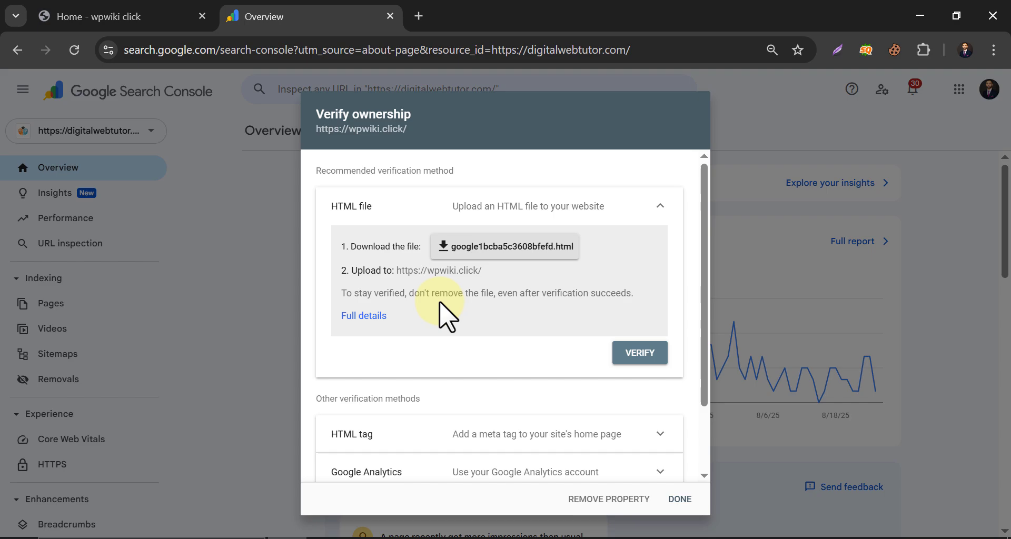
- Review the verification methods and download the HTML verification file
{"action": "scroll", "coordinate": [447, 315], "scroll_direction": "down", "scroll_amount": 2}
{"action": "scroll", "coordinate": [447, 315], "scroll_direction": "up", "scroll_amount": 2}
{"action": "left_click", "coordinate": [471, 246]}
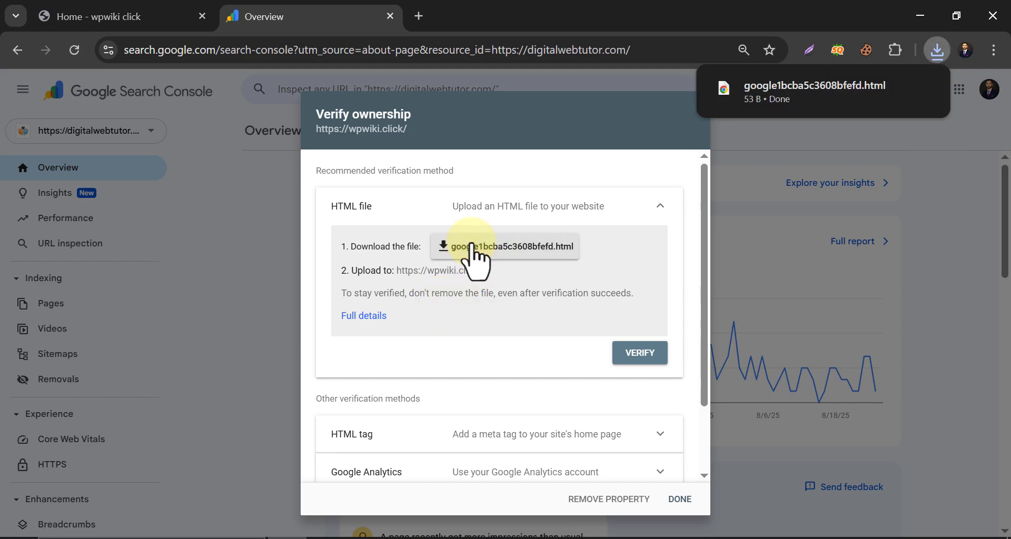
- Switch to the wpwiki.click site and open the Add Plugins page in its WordPress dashboard
{"action": "left_click", "coordinate": [156, 21]}
{"action": "mouse_move", "coordinate": [60, 81]}
{"action": "left_click", "coordinate": [59, 100]}
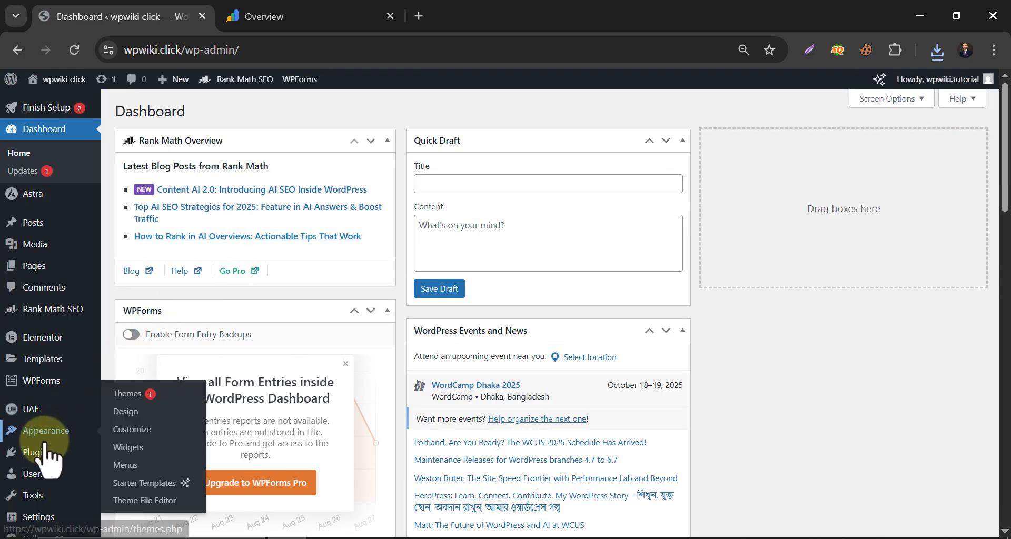
{"action": "mouse_move", "coordinate": [58, 456]}
{"action": "left_click", "coordinate": [144, 471]}
- Search the plugins for "filester", then install and activate File Manager Pro – Filester
{"action": "left_click", "coordinate": [753, 166]}
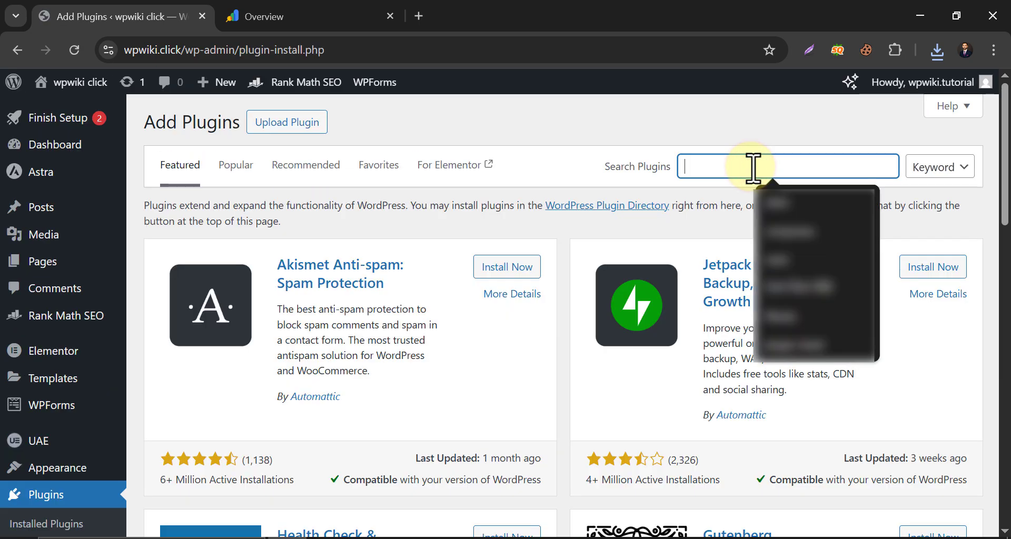
{"action": "type", "text": "filester"}
{"action": "left_click", "coordinate": [769, 136]}
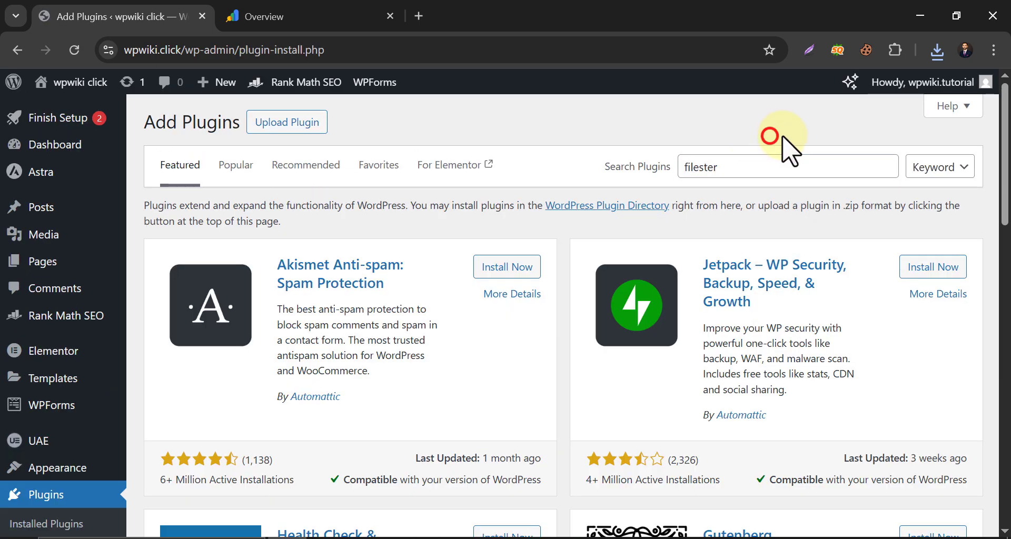
{"action": "left_click", "coordinate": [527, 255]}
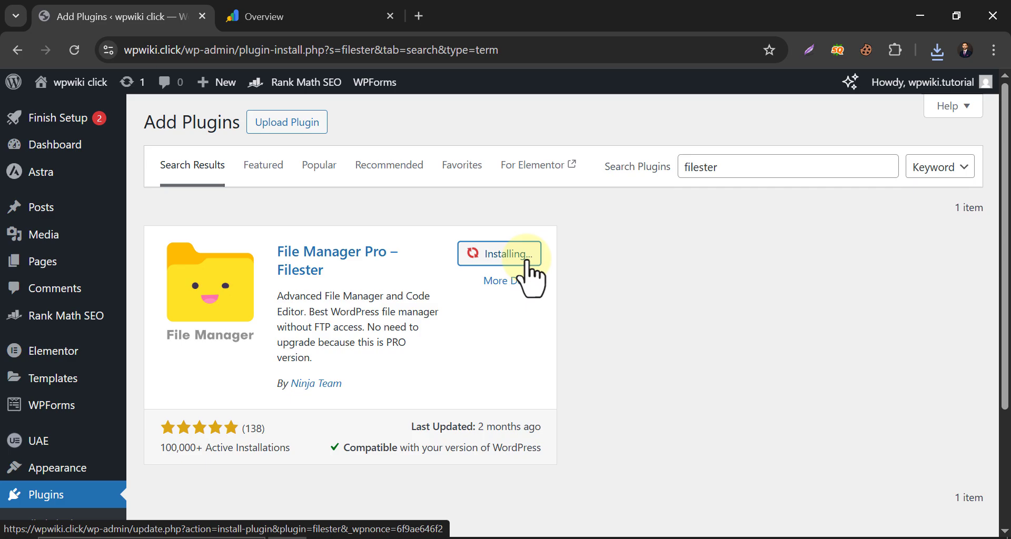
{"action": "left_click", "coordinate": [531, 253]}
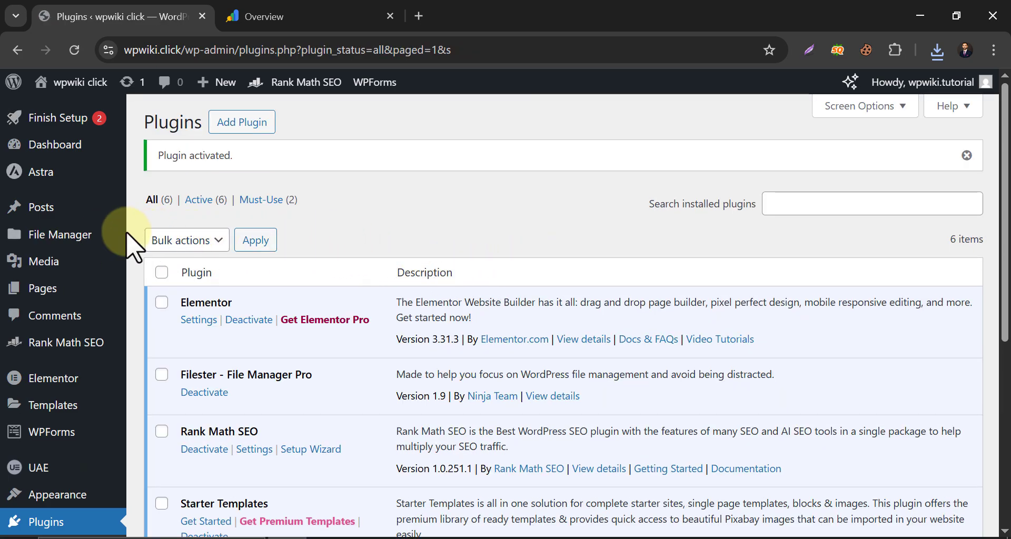
- Open the File Manager and upload the downloaded HTML verification file into public_html
{"action": "left_click", "coordinate": [87, 232]}
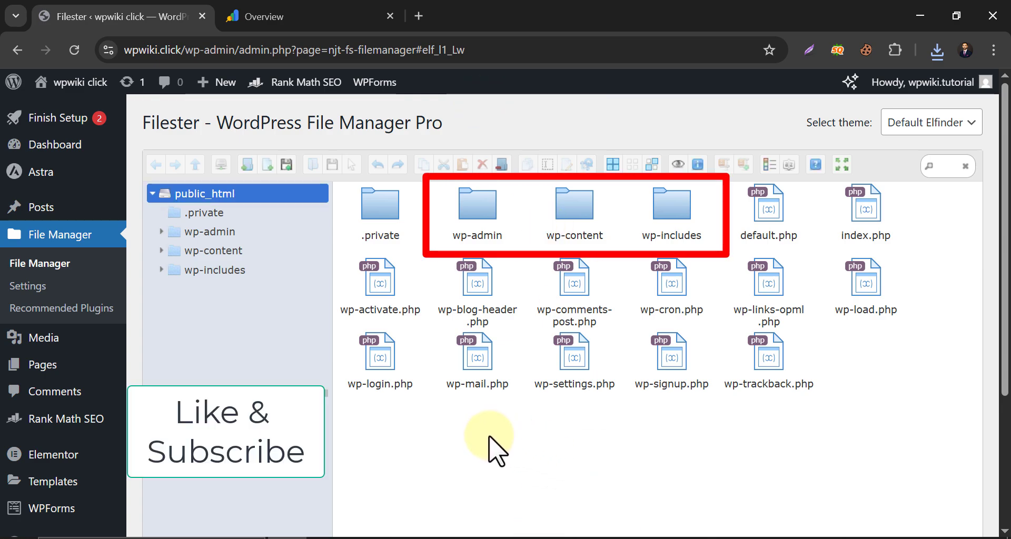
{"action": "left_click", "coordinate": [937, 50]}
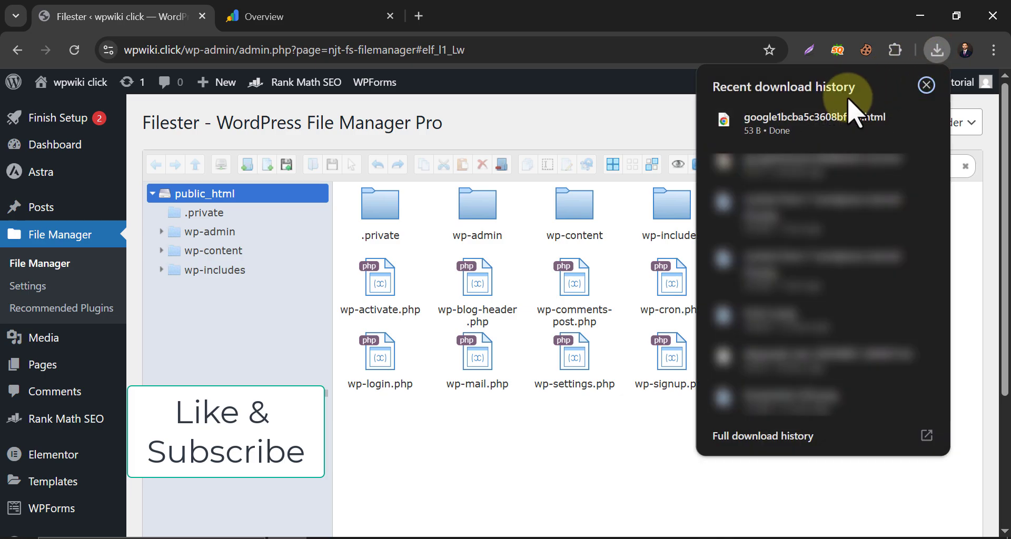
{"action": "left_click_drag", "start_coordinate": [853, 111], "coordinate": [522, 469]}
{"action": "left_click", "coordinate": [476, 463]}
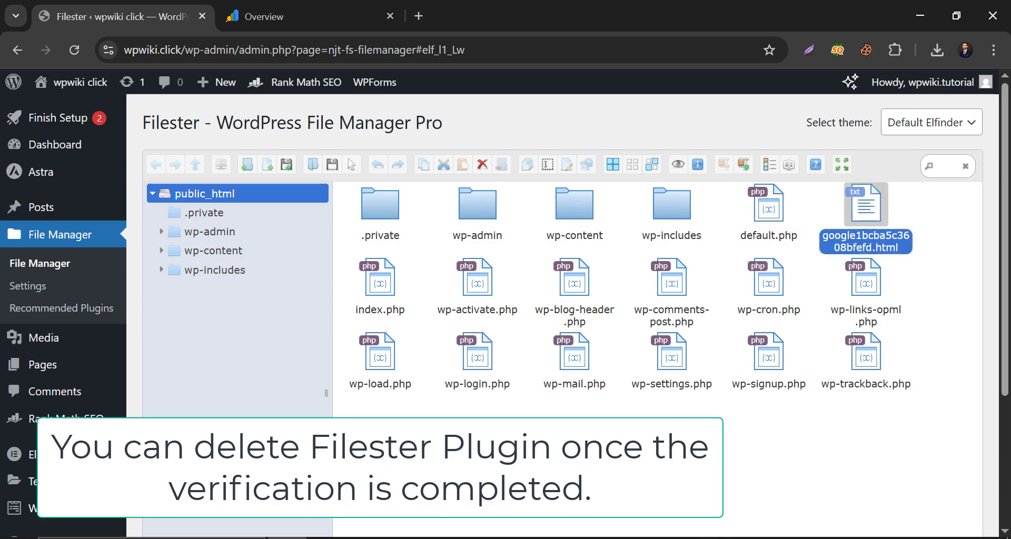
{"action": "left_click", "coordinate": [285, 167]}
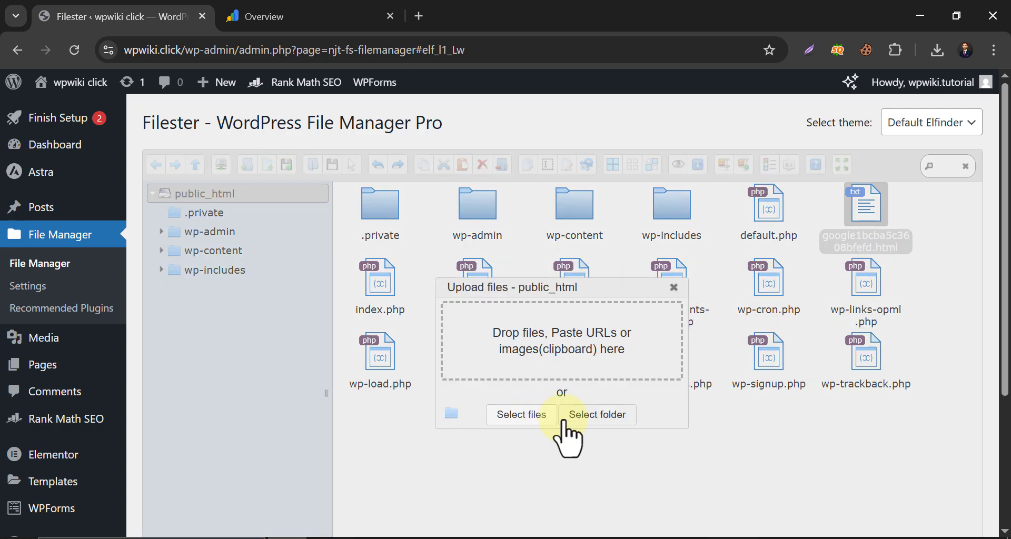
{"action": "left_click", "coordinate": [674, 287]}
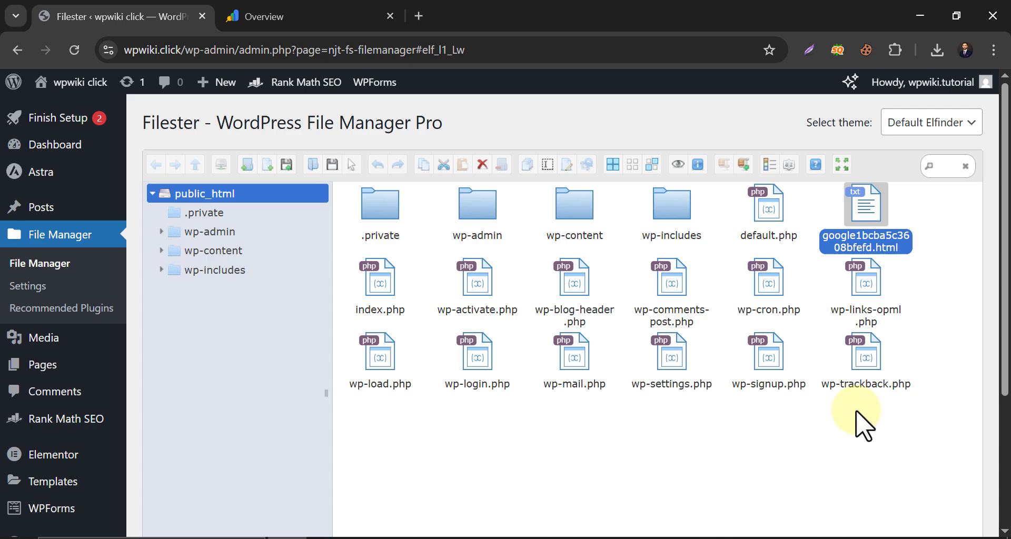
{"action": "left_click", "coordinate": [856, 421]}
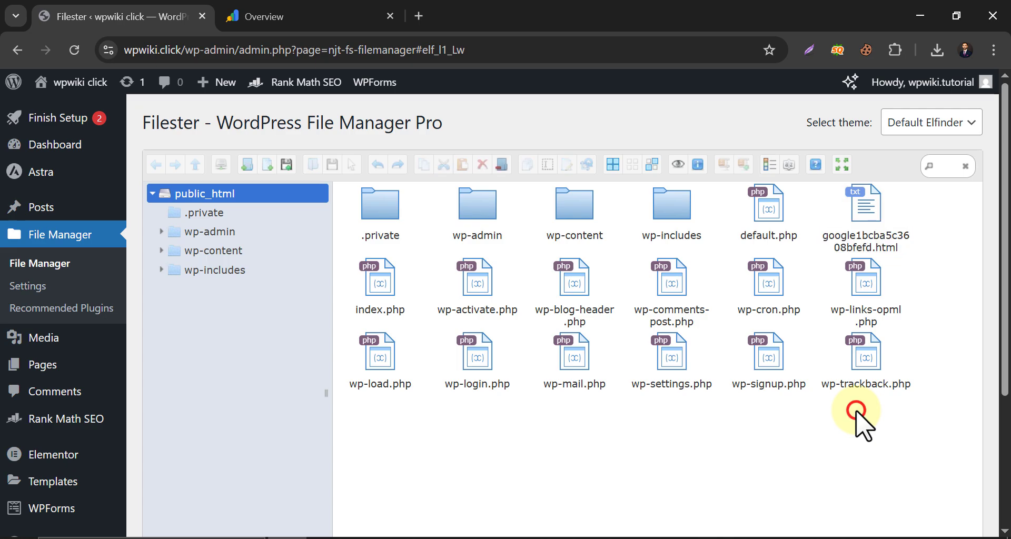
- Verify ownership of the site in Search Console with the HTML file method and go to the new property
{"action": "left_click", "coordinate": [313, 20]}
{"action": "left_click", "coordinate": [638, 353]}
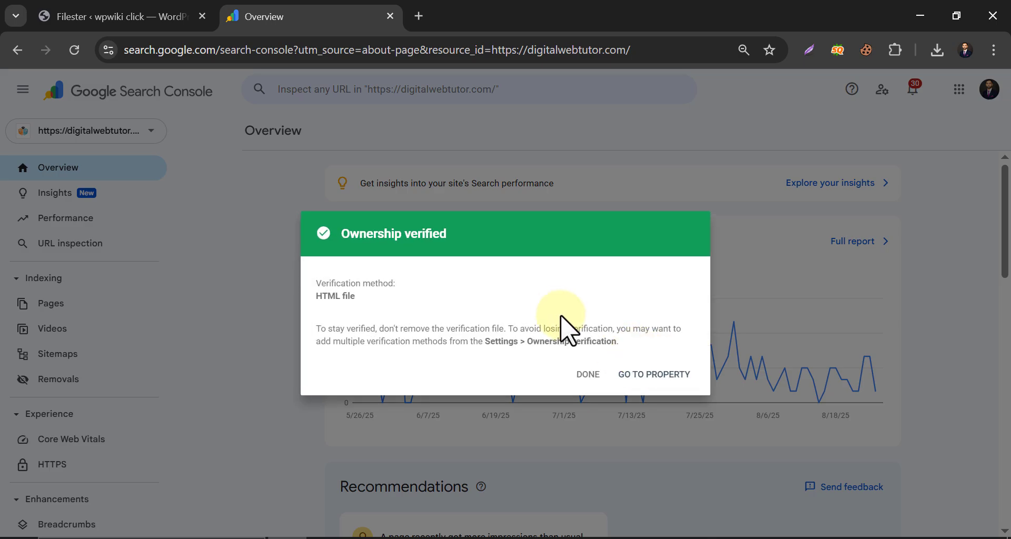
{"action": "left_click", "coordinate": [643, 373]}
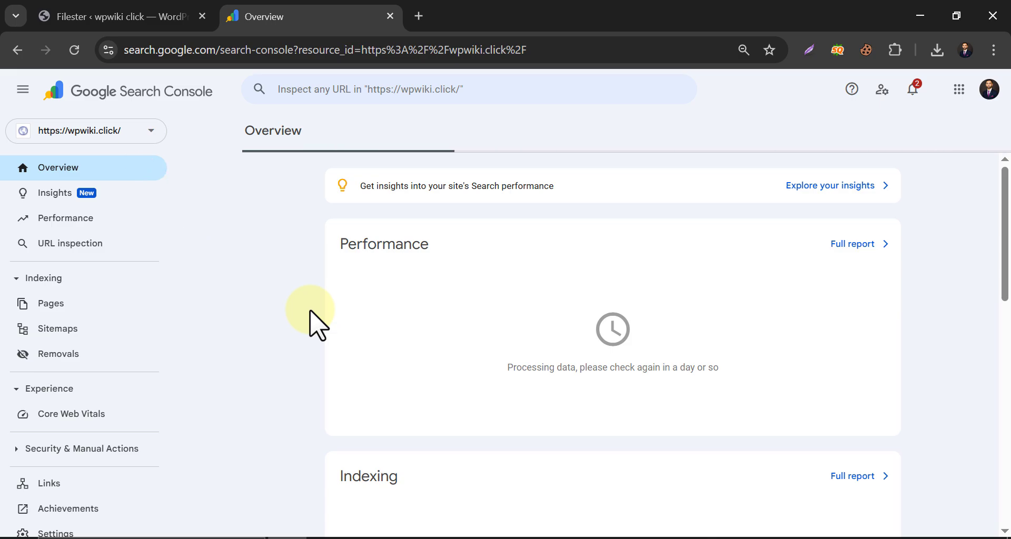
- View the Performance and Insights reports of the wpwiki.click property
{"action": "left_click", "coordinate": [67, 219]}
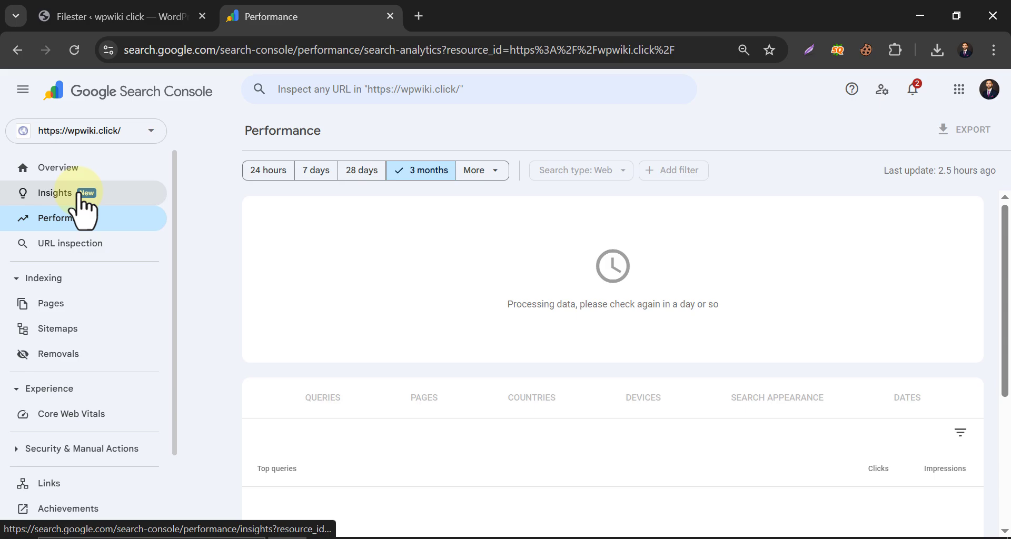
{"action": "left_click", "coordinate": [75, 195]}
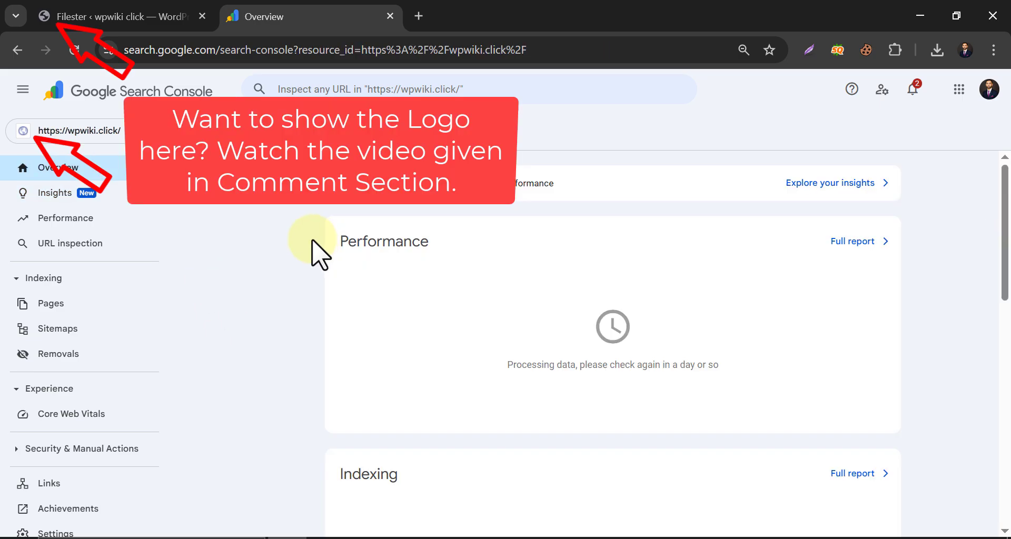
- Open the property's Sitemaps page, then copy "sitemap_index.xml" from the sitemap address in WordPress's Rank Math Sitemap Settings
{"action": "left_click", "coordinate": [62, 332]}
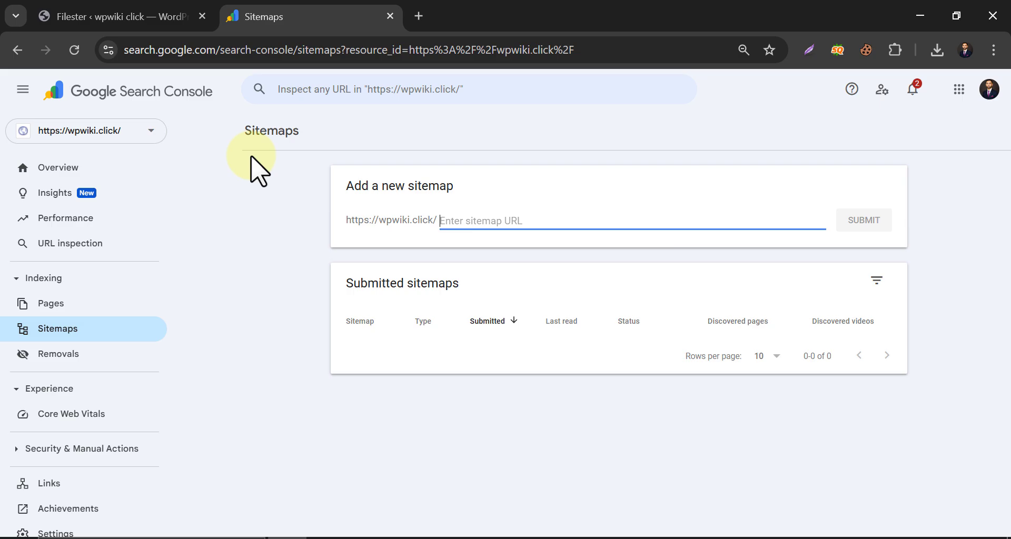
{"action": "left_click", "coordinate": [140, 17]}
{"action": "scroll", "coordinate": [158, 120], "scroll_direction": "down", "scroll_amount": 3}
{"action": "mouse_move", "coordinate": [32, 258]}
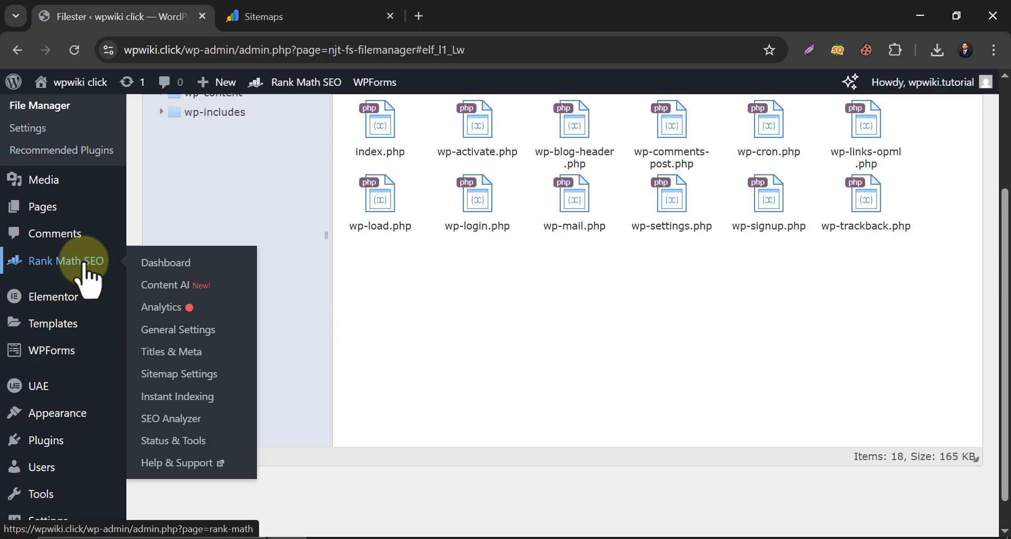
{"action": "left_click", "coordinate": [153, 374]}
{"action": "scroll", "coordinate": [452, 309], "scroll_direction": "down", "scroll_amount": 2}
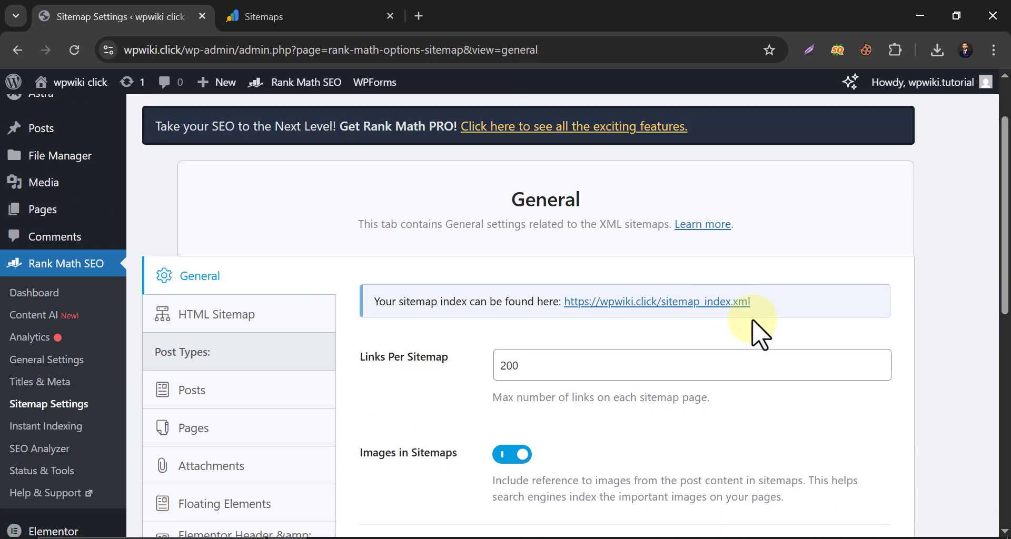
{"action": "left_click_drag", "start_coordinate": [662, 311], "coordinate": [564, 302]}
{"action": "right_click", "coordinate": [695, 302]}
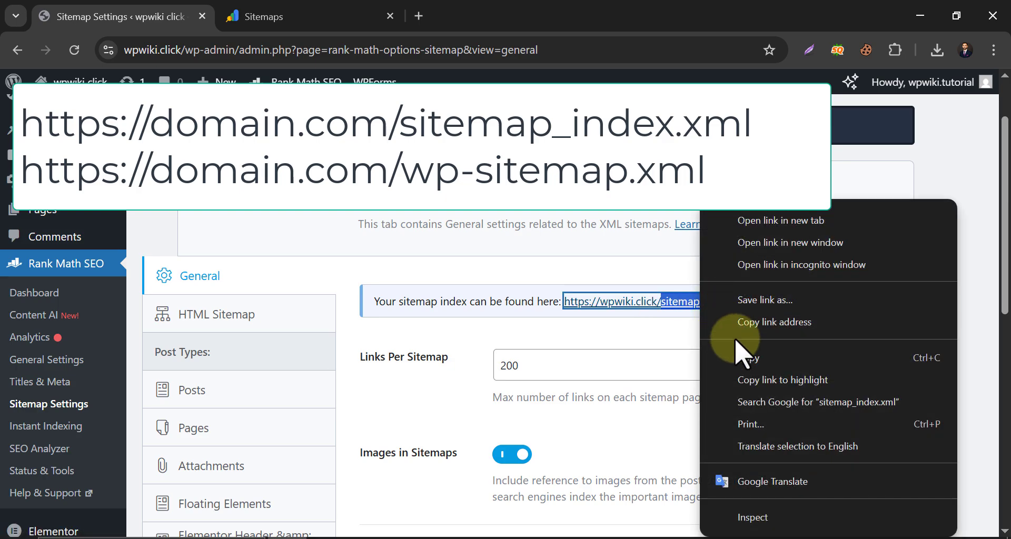
{"action": "left_click", "coordinate": [737, 356]}
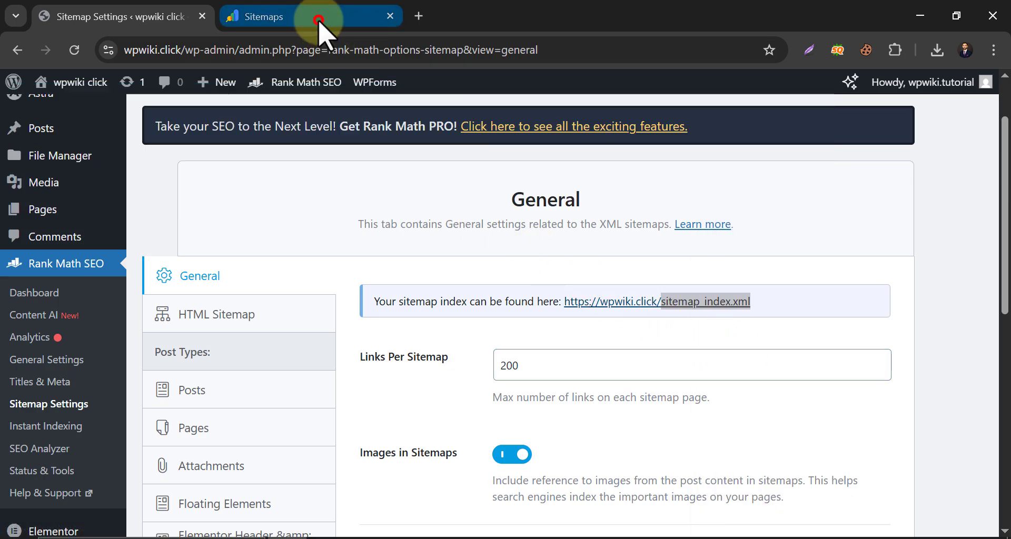
- Paste sitemap_index.xml as the new sitemap URL in Search Console and submit it
{"action": "left_click", "coordinate": [318, 18]}
{"action": "right_click", "coordinate": [464, 222]}
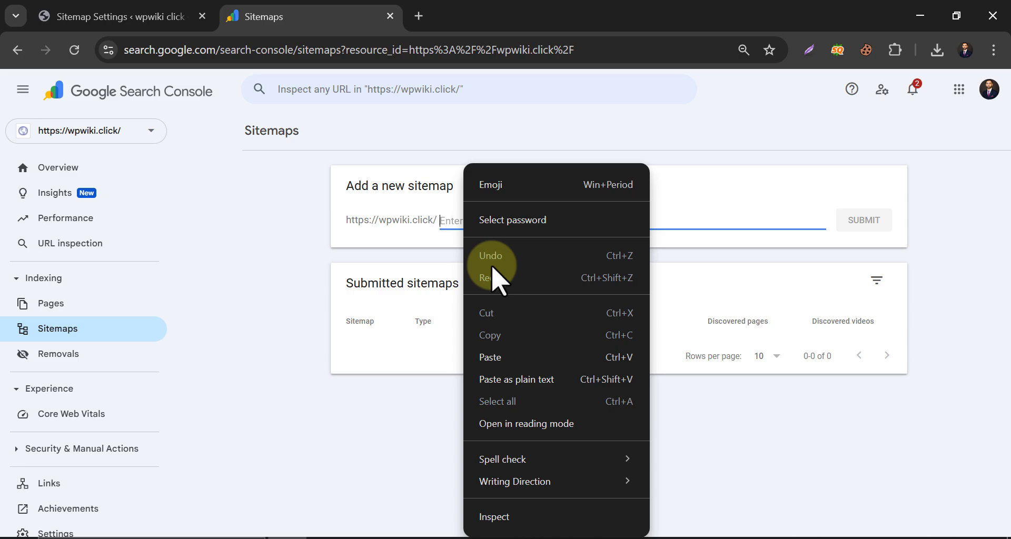
{"action": "left_click", "coordinate": [512, 355]}
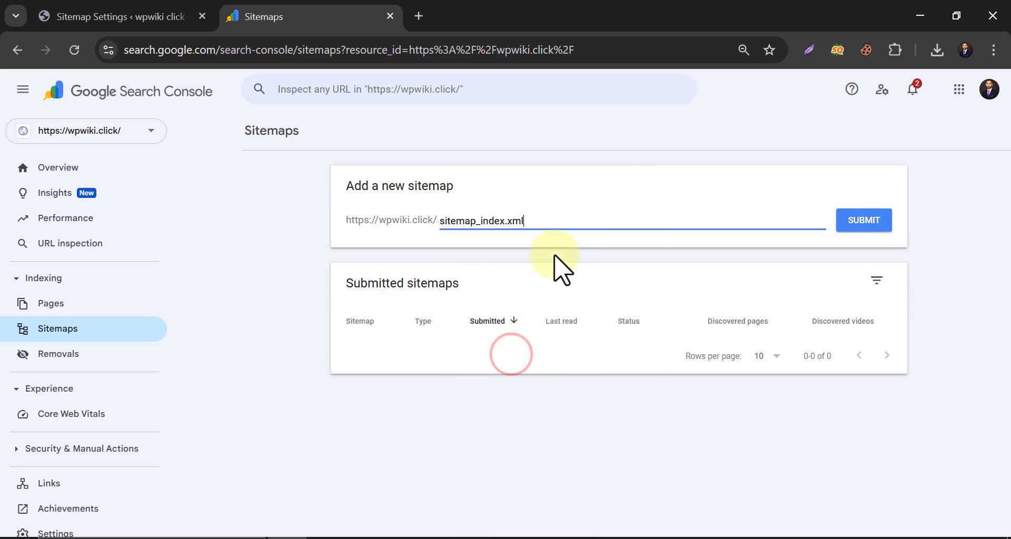
{"action": "left_click", "coordinate": [860, 226]}
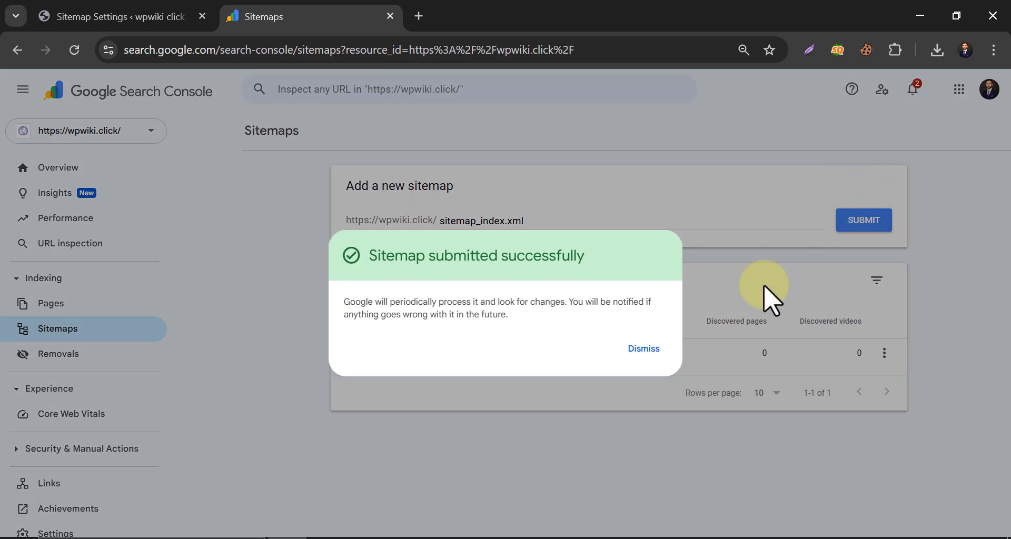
- Dismiss the submission notice, check the submitted sitemap_index.xml's details and the live XML sitemap, and return to the Sitemaps page
{"action": "left_click", "coordinate": [644, 349]}
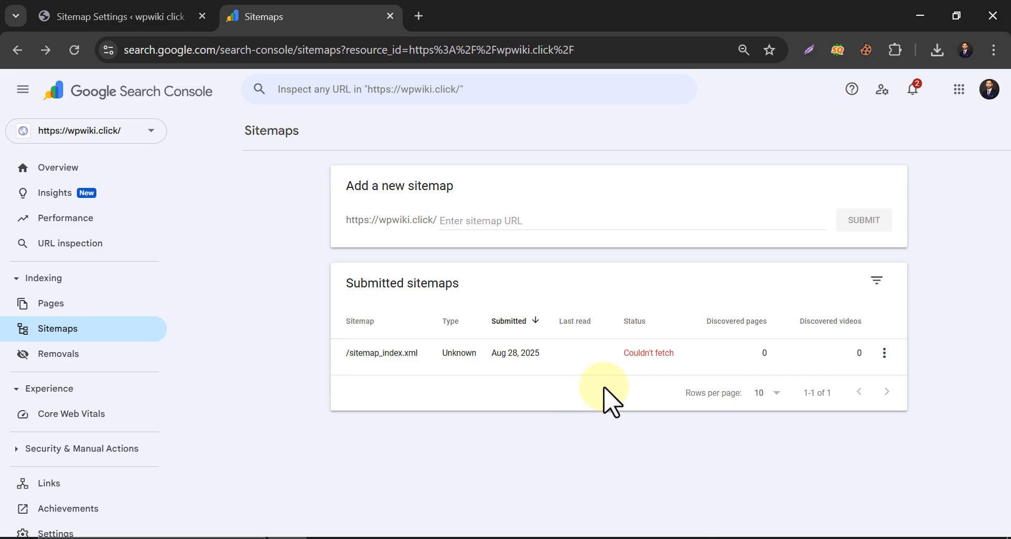
{"action": "left_click", "coordinate": [620, 349]}
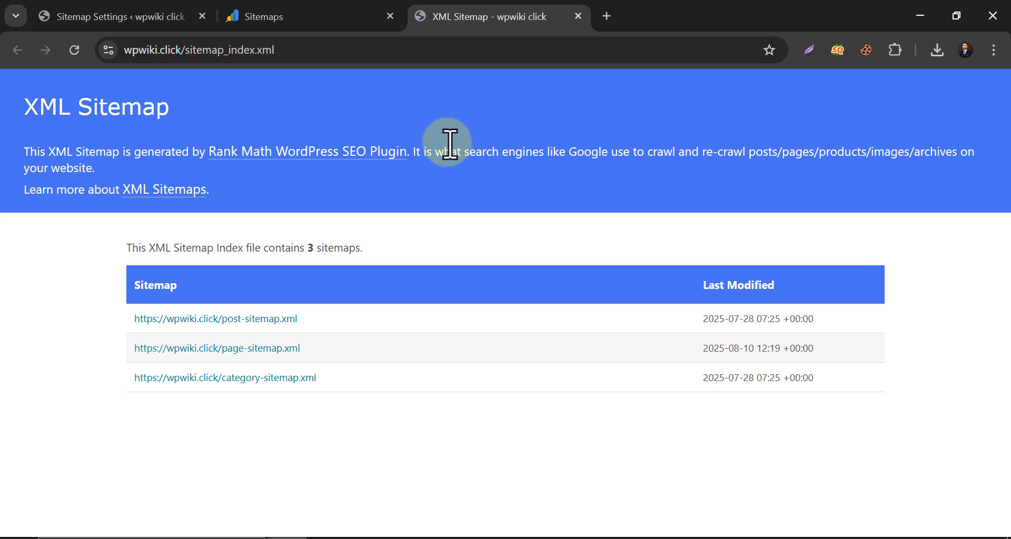
{"action": "left_click", "coordinate": [311, 18]}
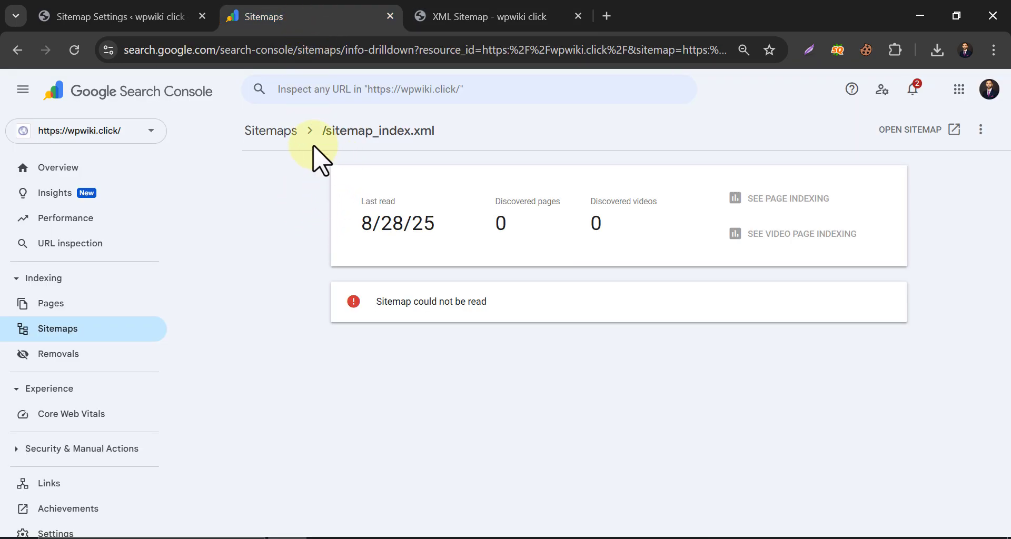
{"action": "left_click", "coordinate": [268, 133]}
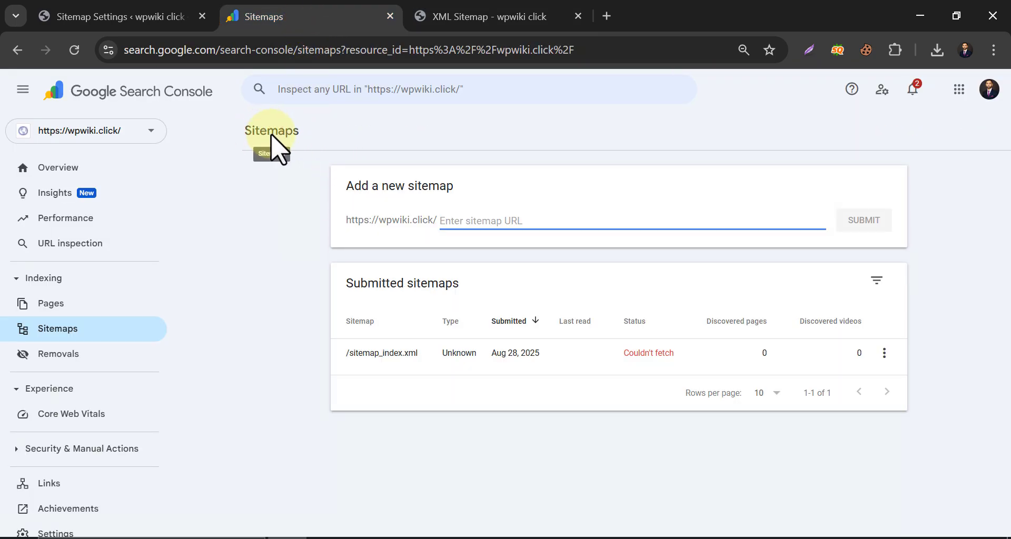
{"action": "left_click", "coordinate": [275, 179]}
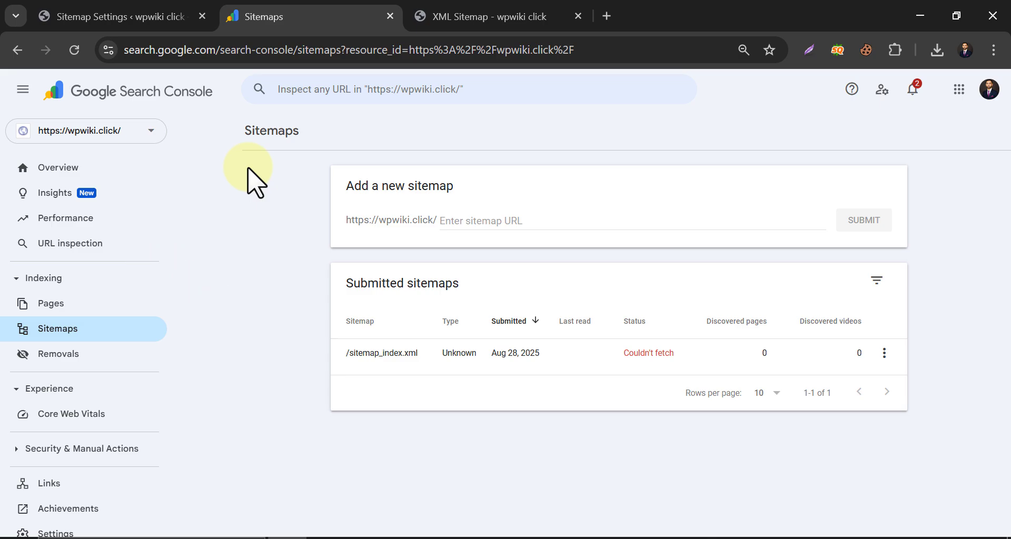
- Switch to the WordPress dashboard and copy the view link address of the "Hello world!" post from the posts list
{"action": "left_click", "coordinate": [87, 11]}
{"action": "left_click", "coordinate": [68, 129]}
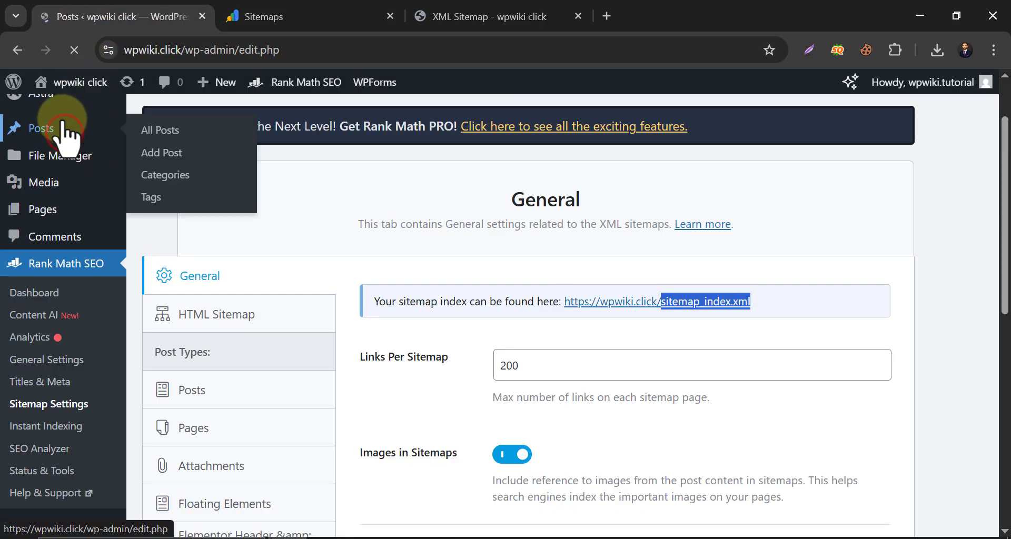
{"action": "mouse_move", "coordinate": [226, 293]}
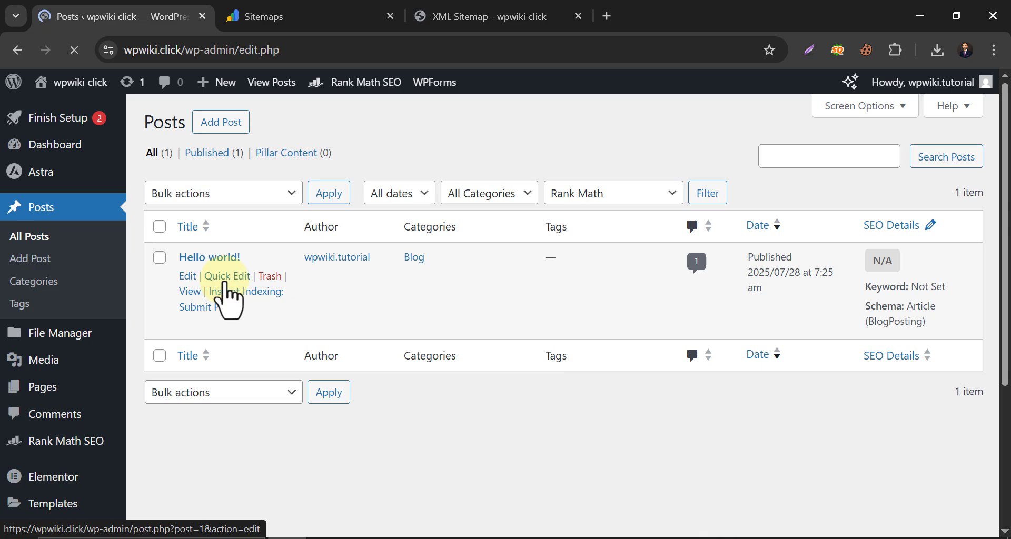
{"action": "right_click", "coordinate": [191, 292]}
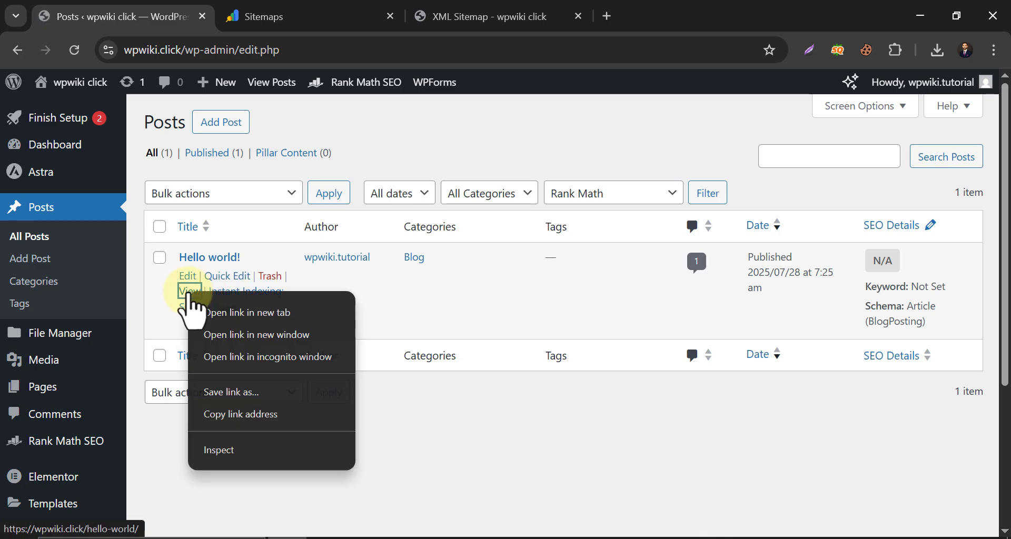
{"action": "left_click", "coordinate": [226, 414]}
{"action": "left_click", "coordinate": [289, 10]}
{"action": "left_click", "coordinate": [82, 244]}
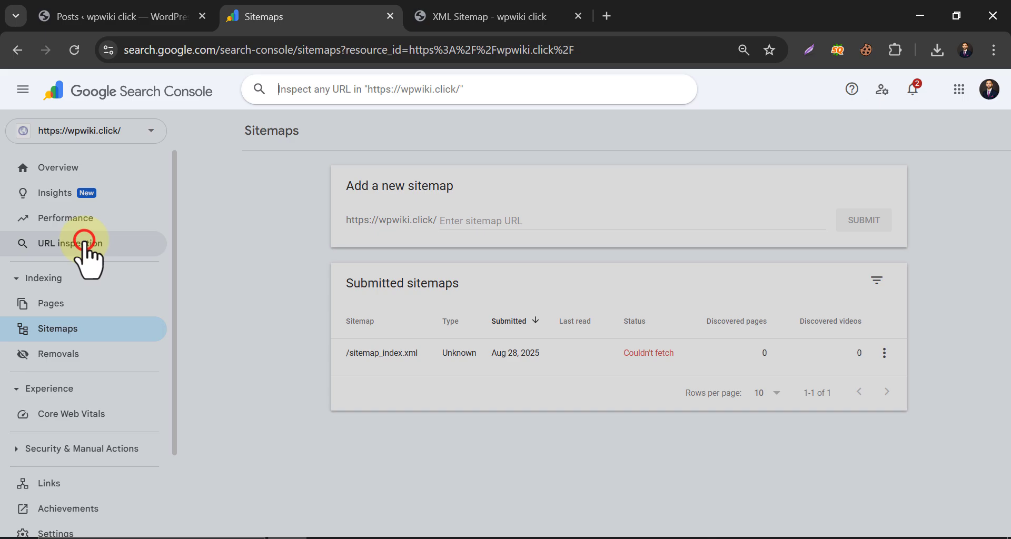
{"action": "right_click", "coordinate": [304, 89]}
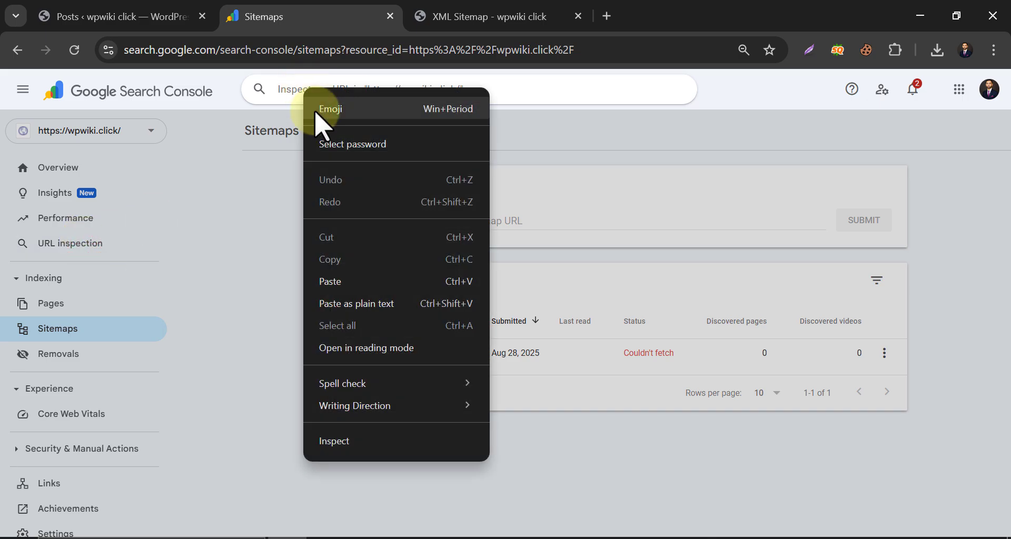
{"action": "left_click", "coordinate": [338, 285]}
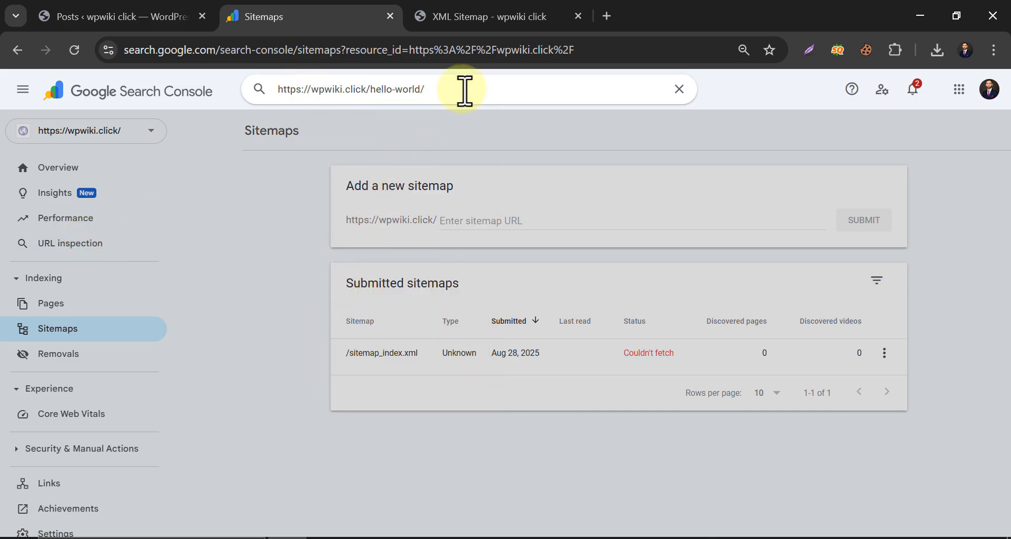
{"action": "key", "text": "Return"}
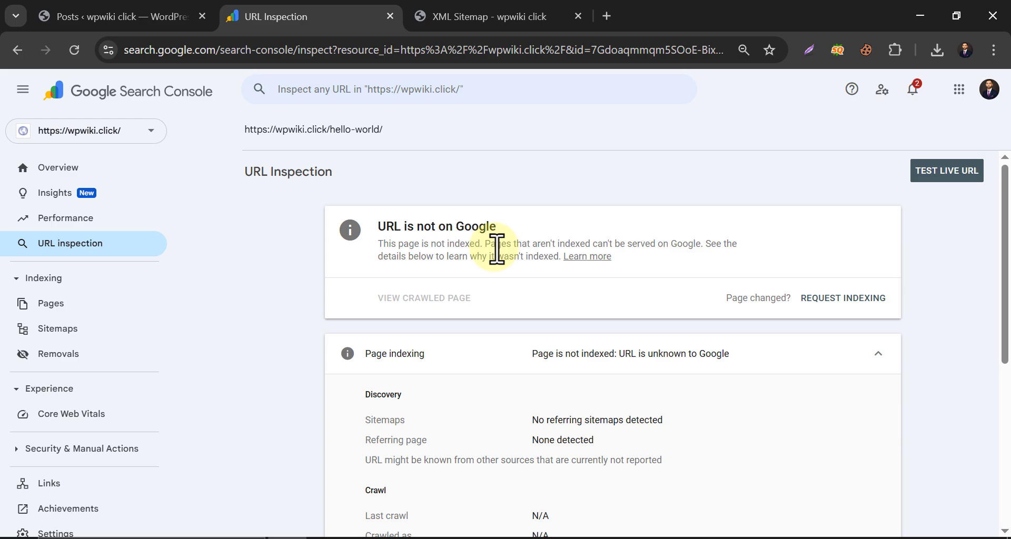
- Request indexing for the inspected hello-world page and dismiss the confirmation
{"action": "left_click", "coordinate": [832, 306]}
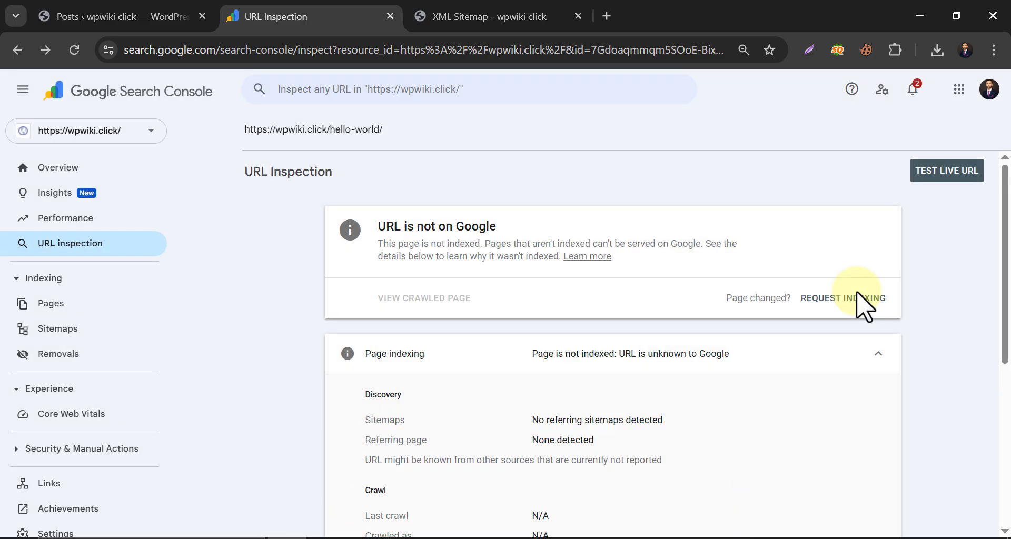
{"action": "left_click", "coordinate": [858, 296]}
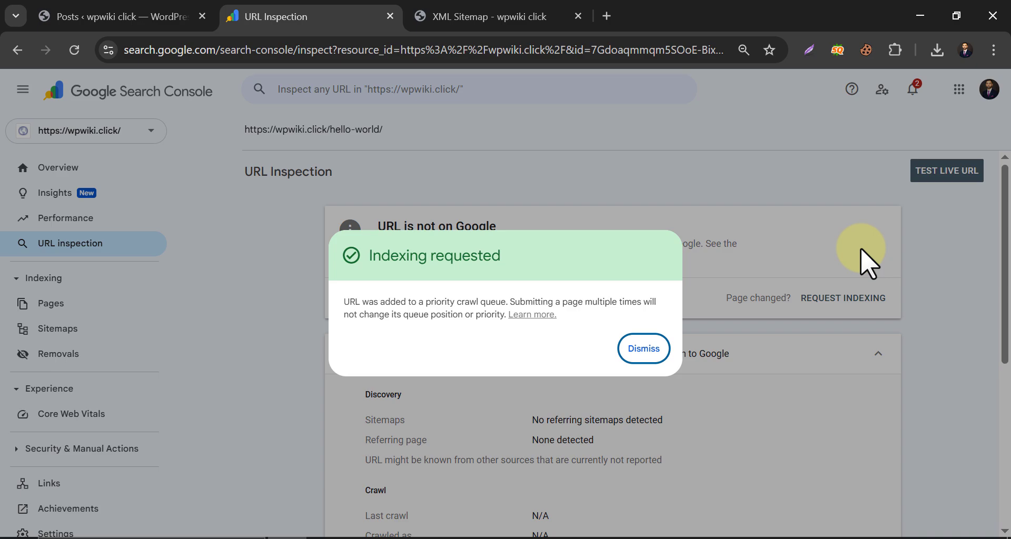
{"action": "left_click", "coordinate": [645, 350]}
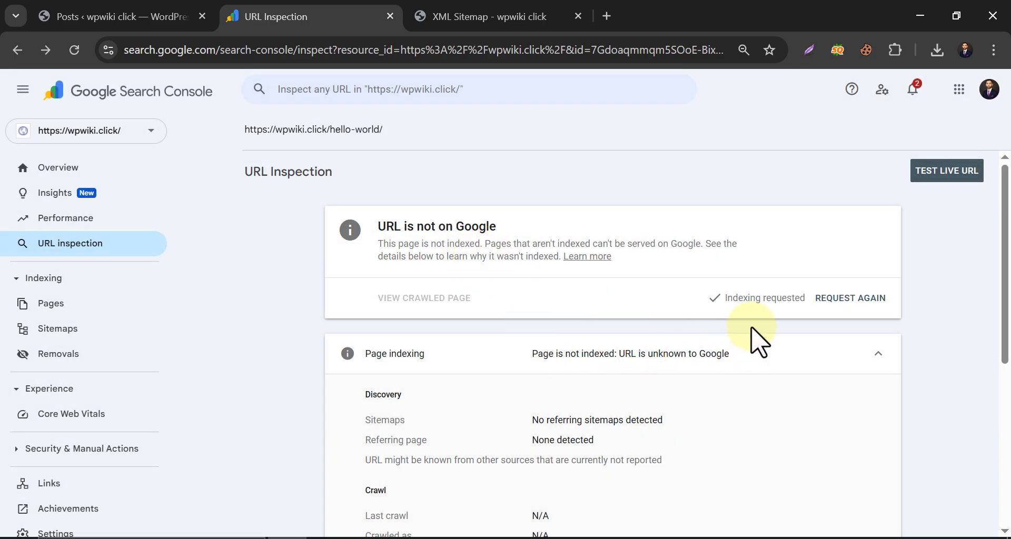